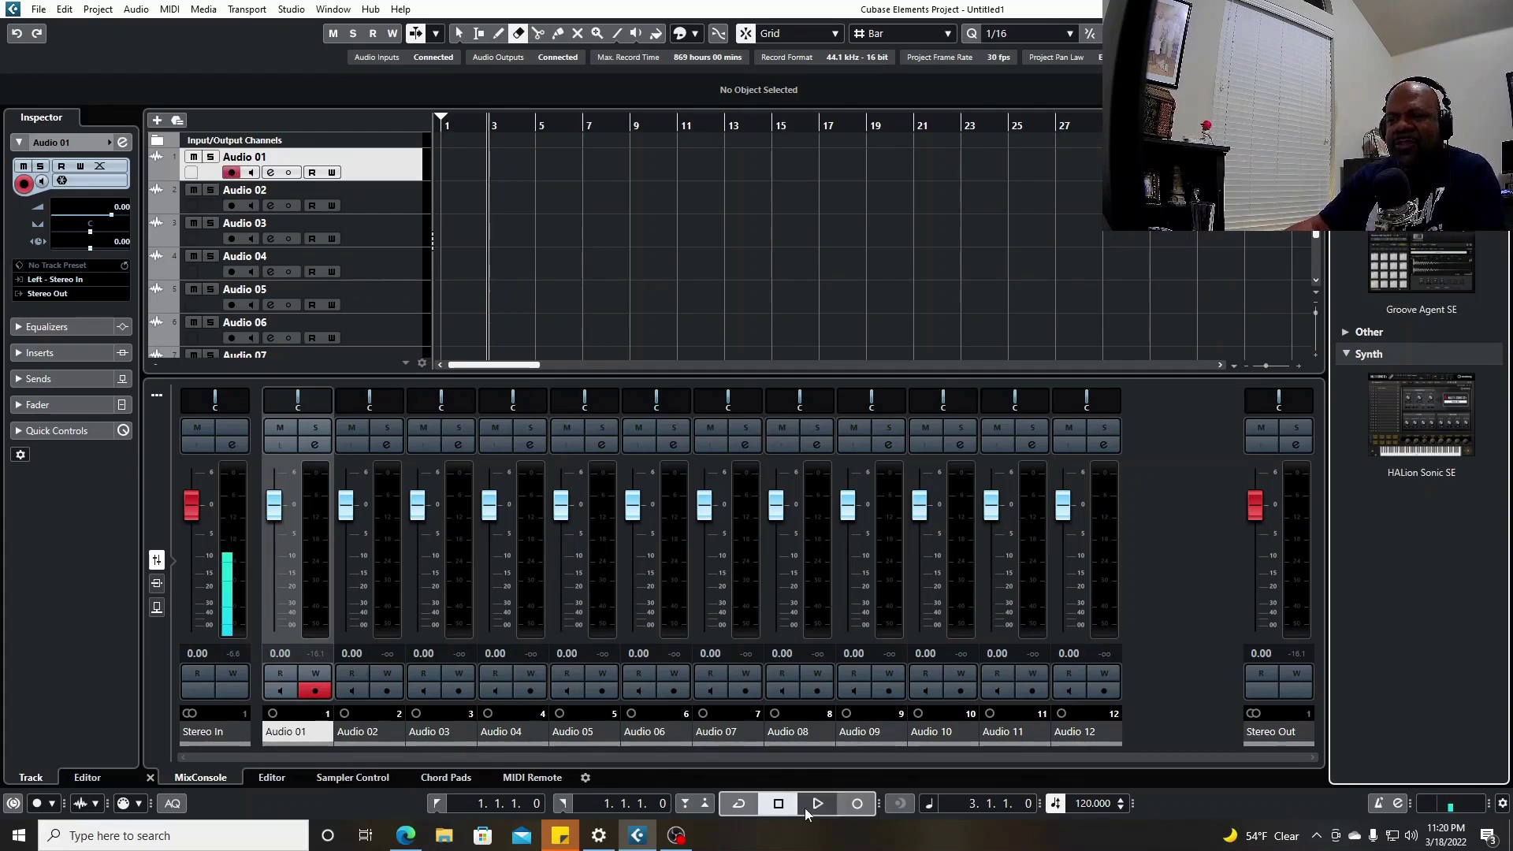
Record a short test take, Audio 01_03, on Audio 01, stopping at bar 5.
{"action": "left_click", "coordinate": [854, 804]}
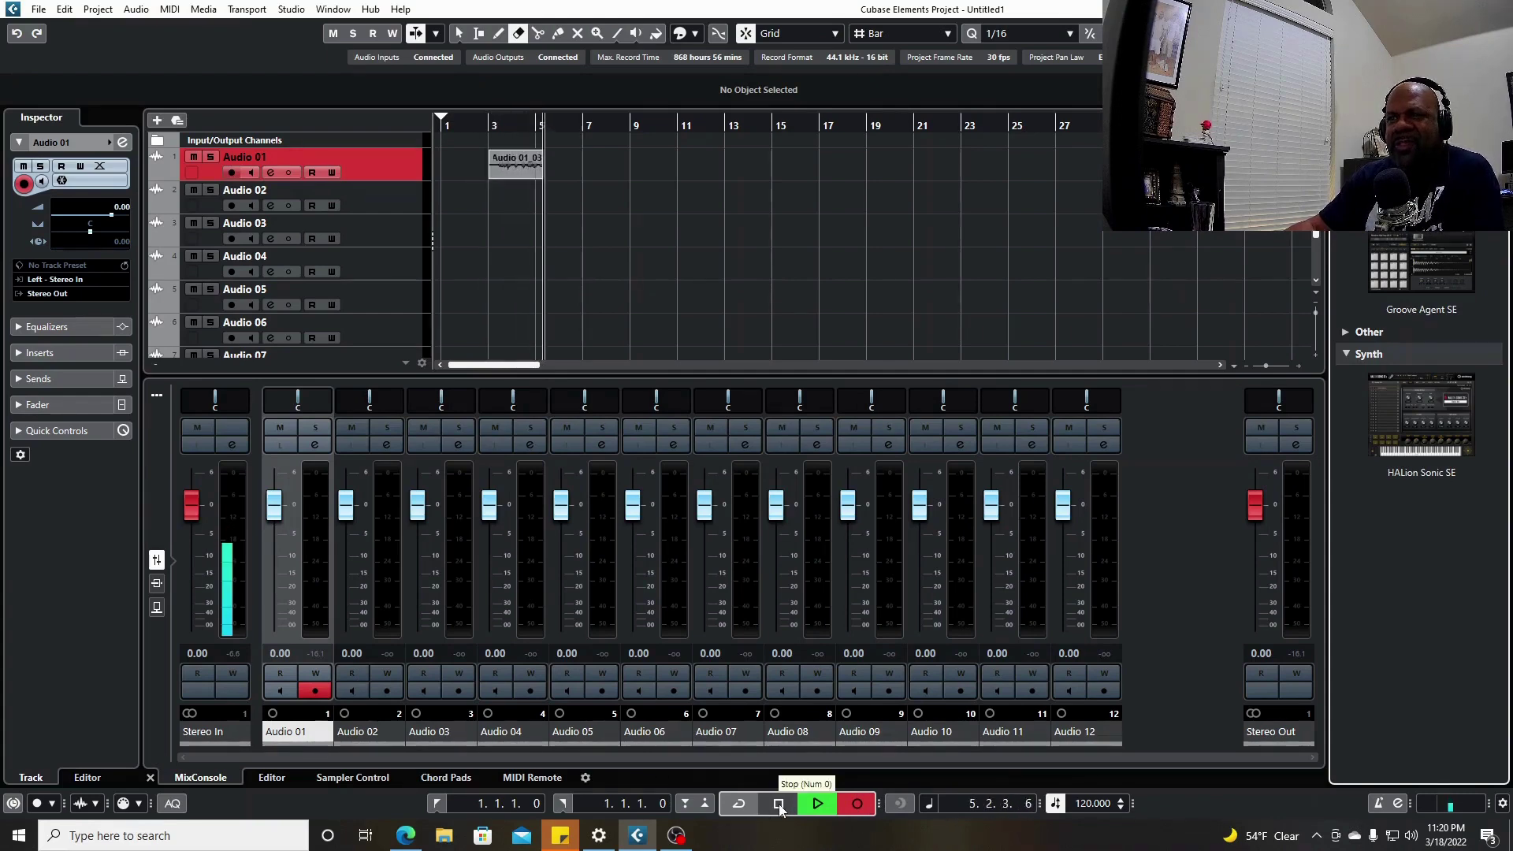
{"action": "left_click", "coordinate": [780, 803]}
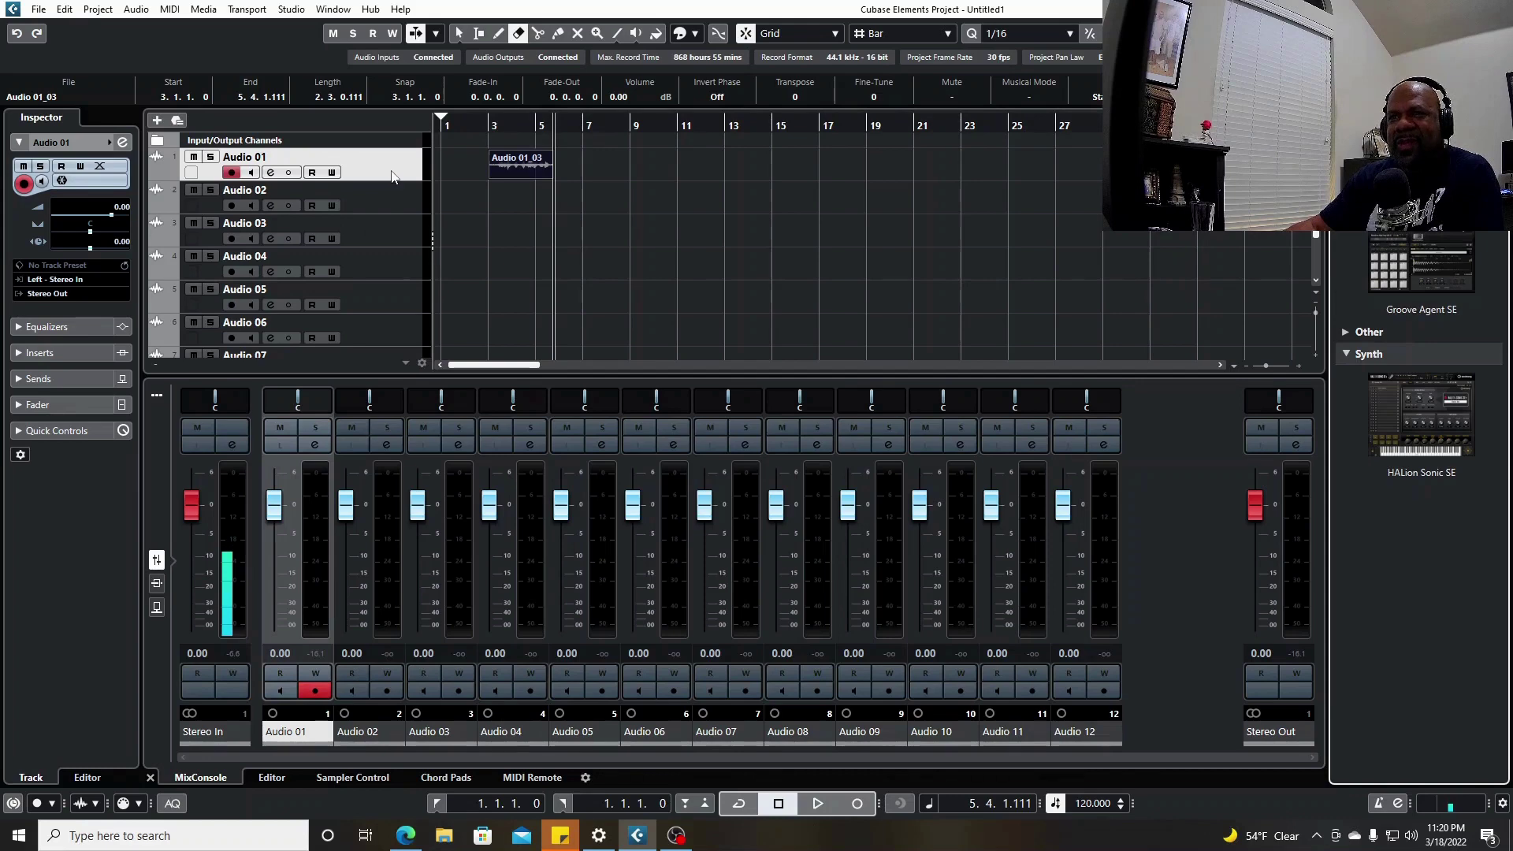
Enable 'Return to Start Position on Stop' in the Transport preferences and apply it.
{"action": "left_click", "coordinate": [65, 11]}
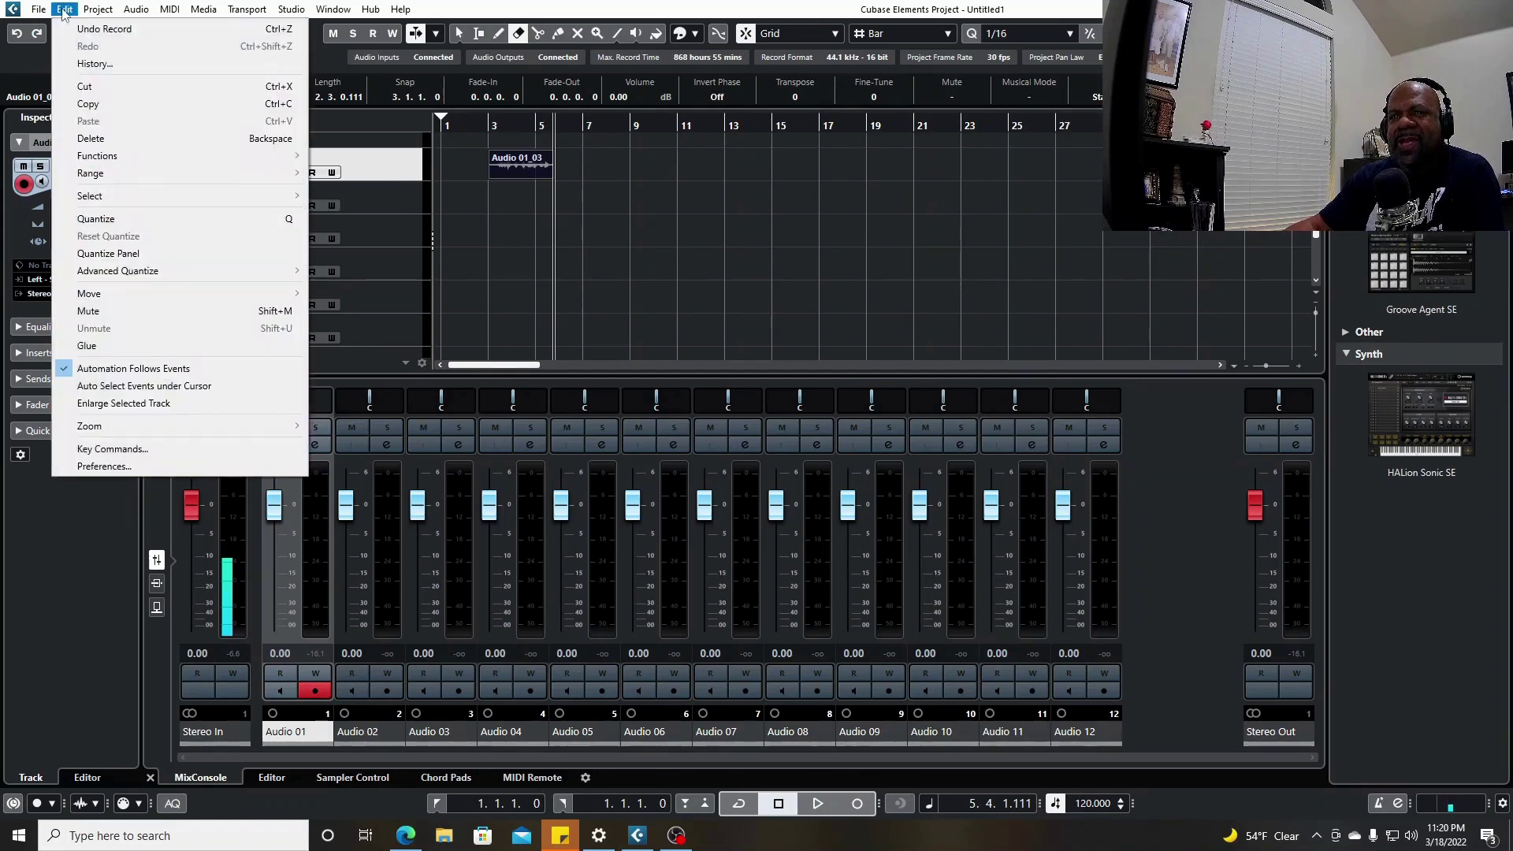
{"action": "left_click", "coordinate": [104, 466]}
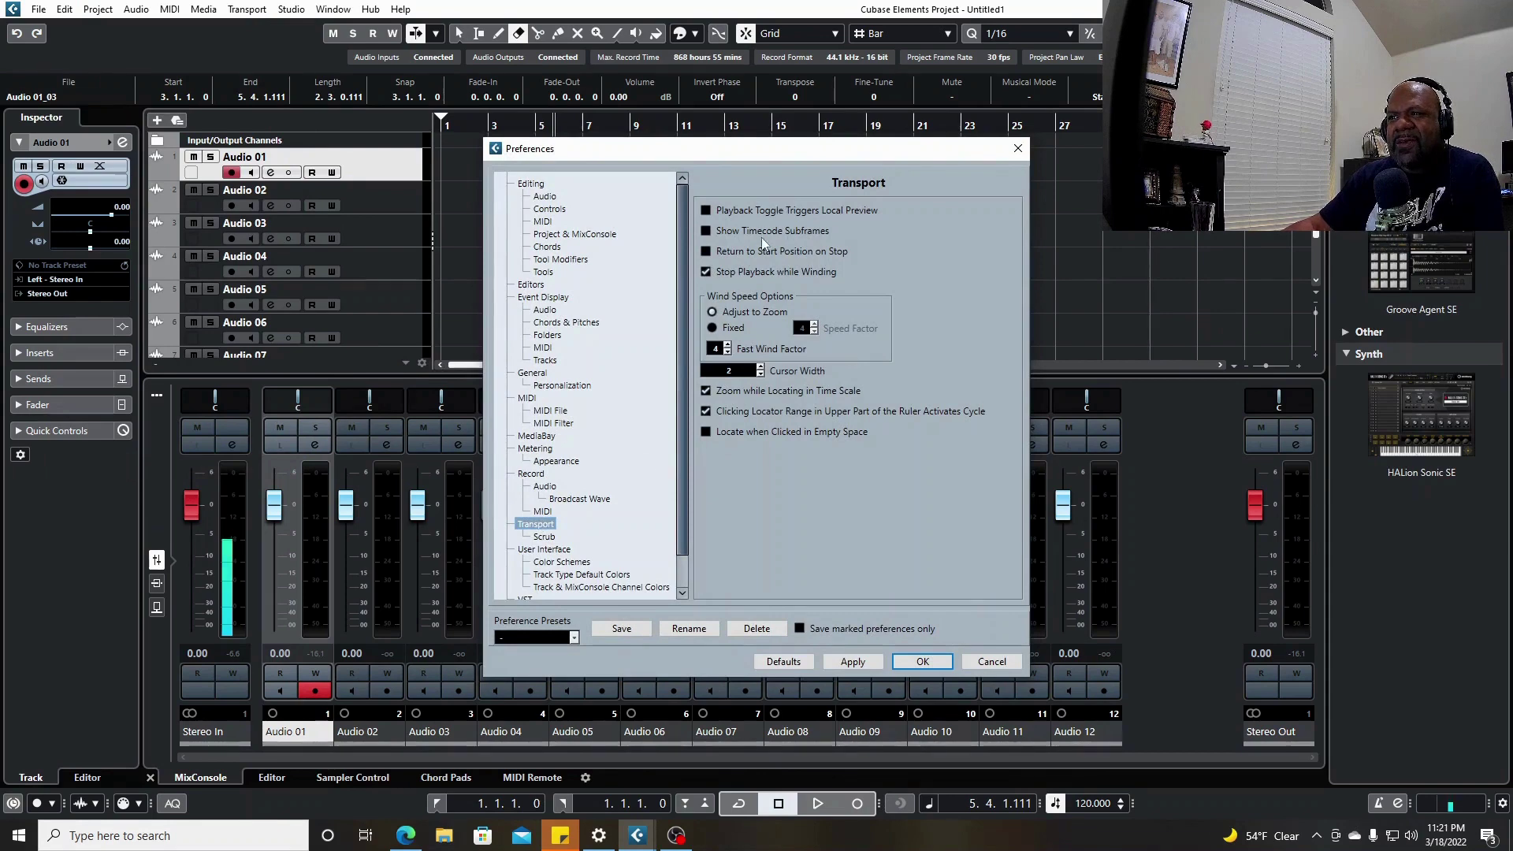
{"action": "left_click", "coordinate": [707, 253]}
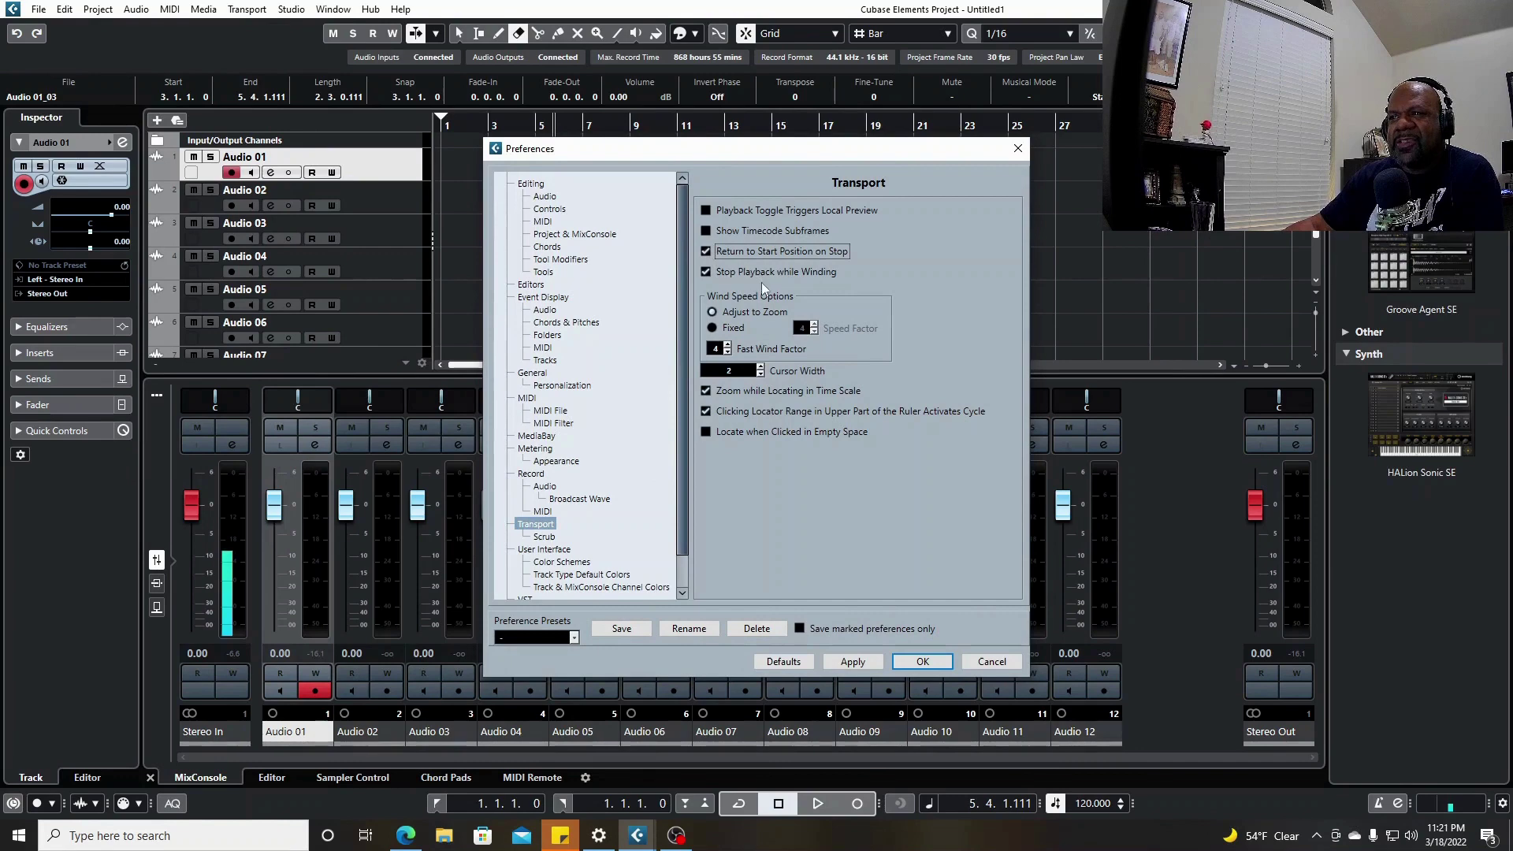
{"action": "left_click", "coordinate": [922, 660]}
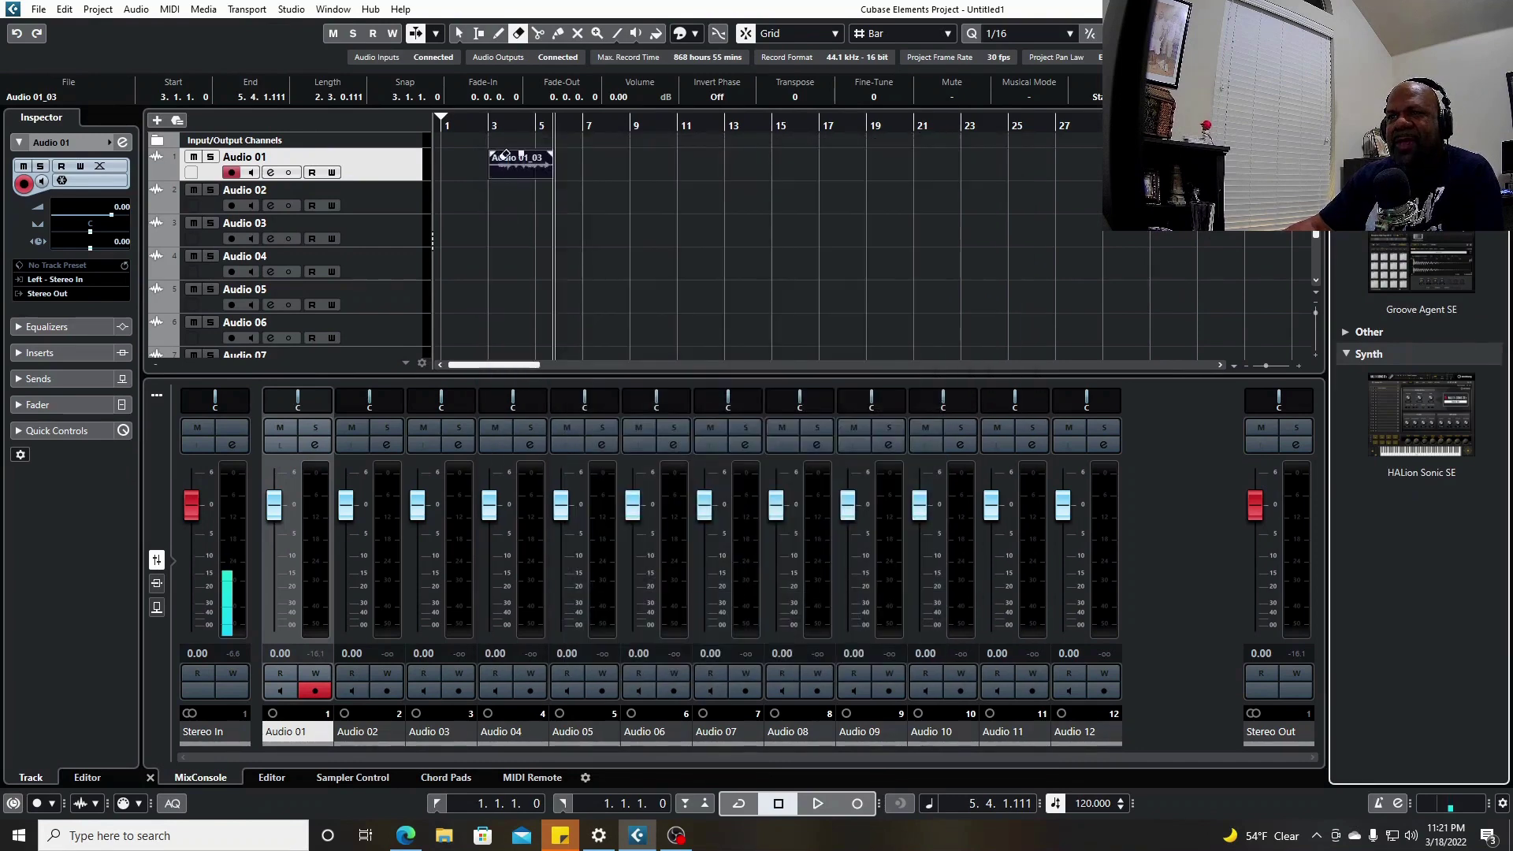
Delete Audio 01_03 and record take Audio 01_04 from bar 3, checking the cursor returns there.
{"action": "key", "text": "Delete"}
{"action": "left_click", "coordinate": [489, 125]}
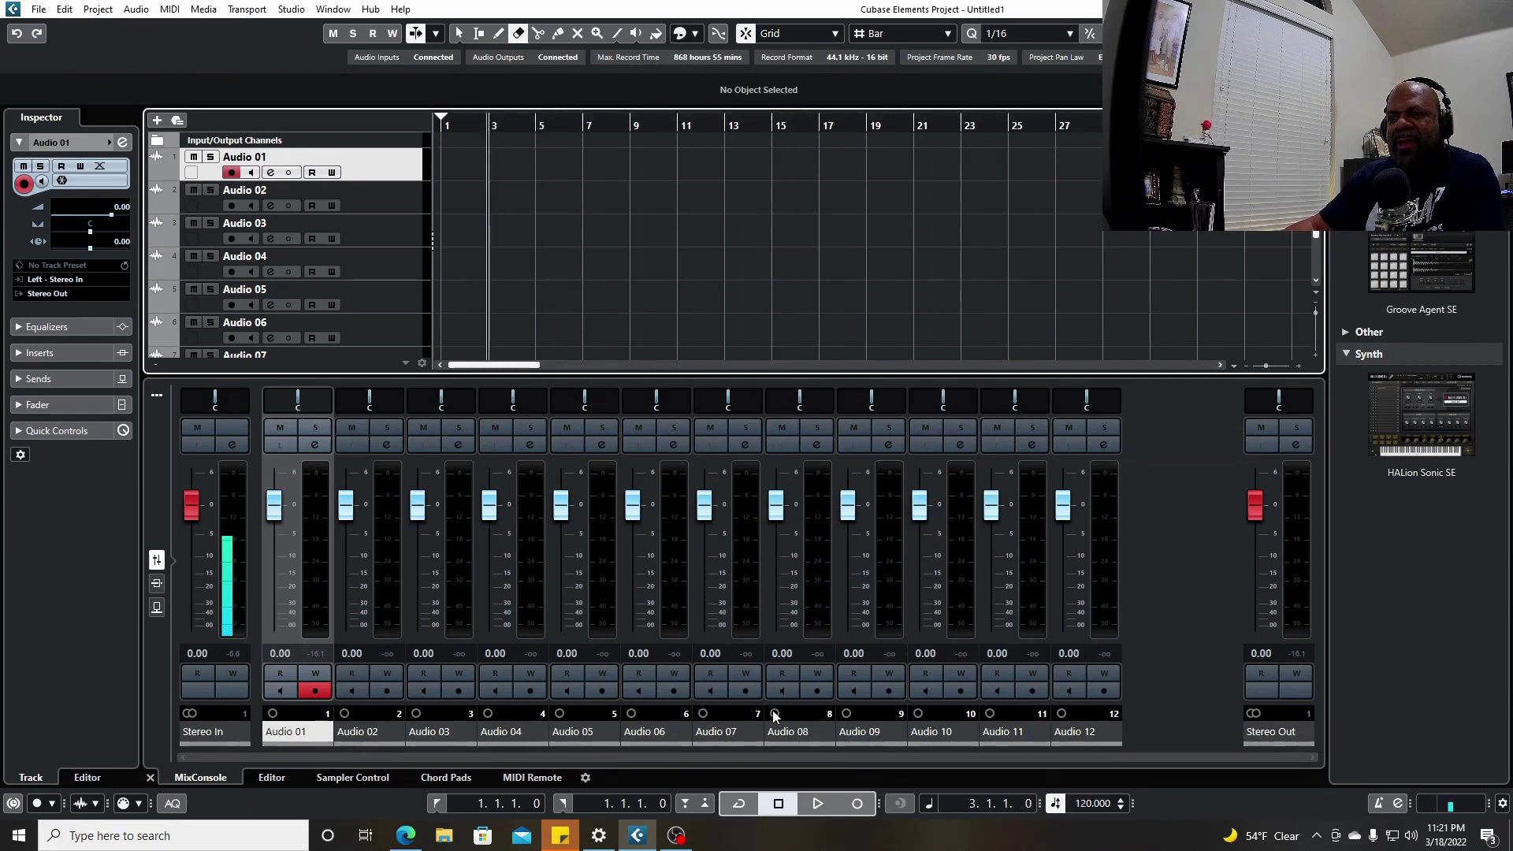
{"action": "left_click", "coordinate": [858, 804]}
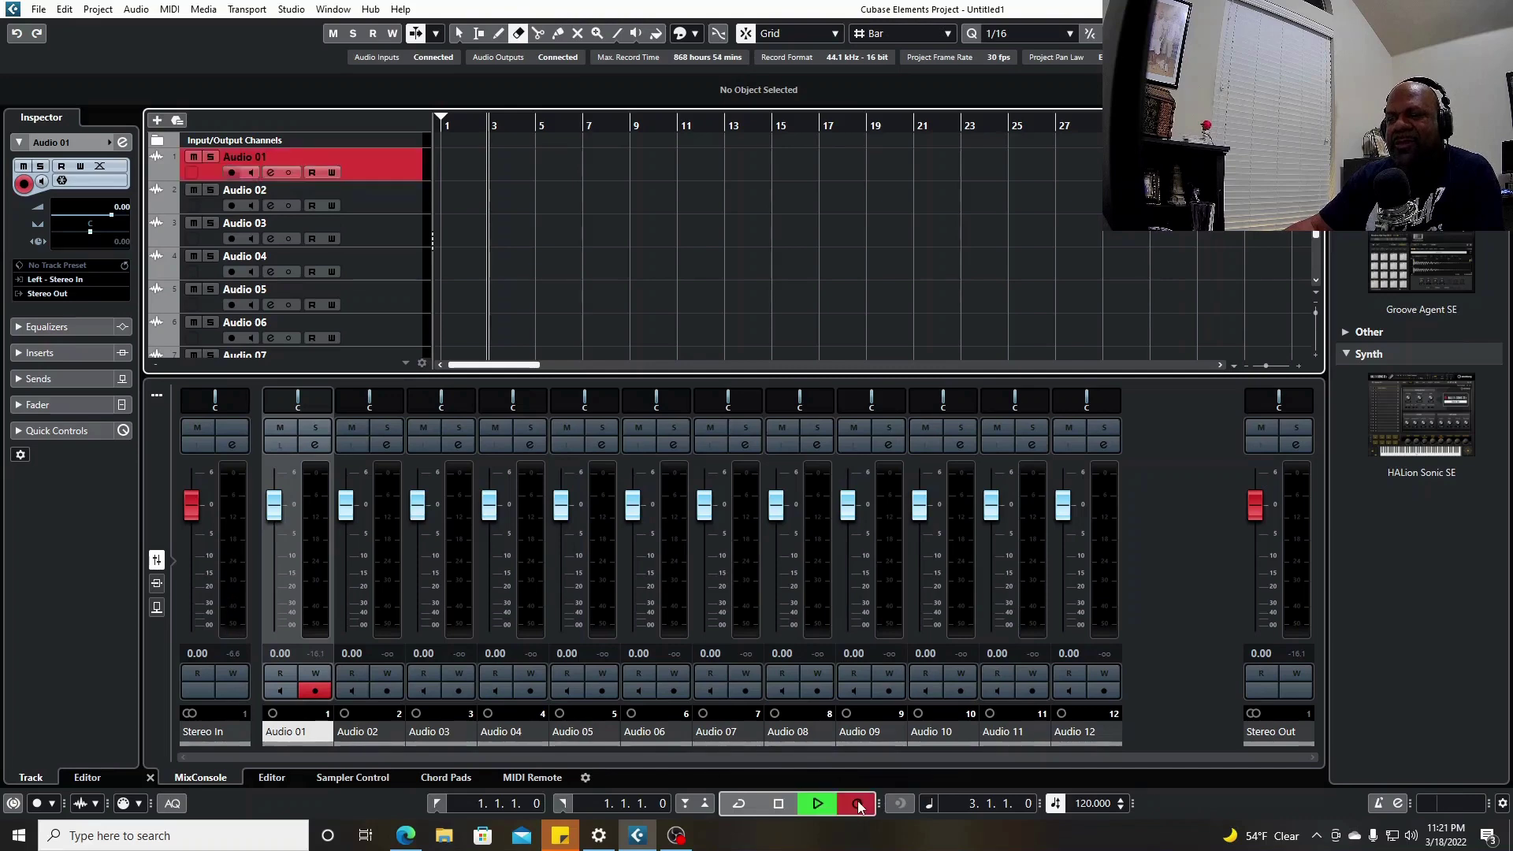
{"action": "left_click", "coordinate": [780, 805]}
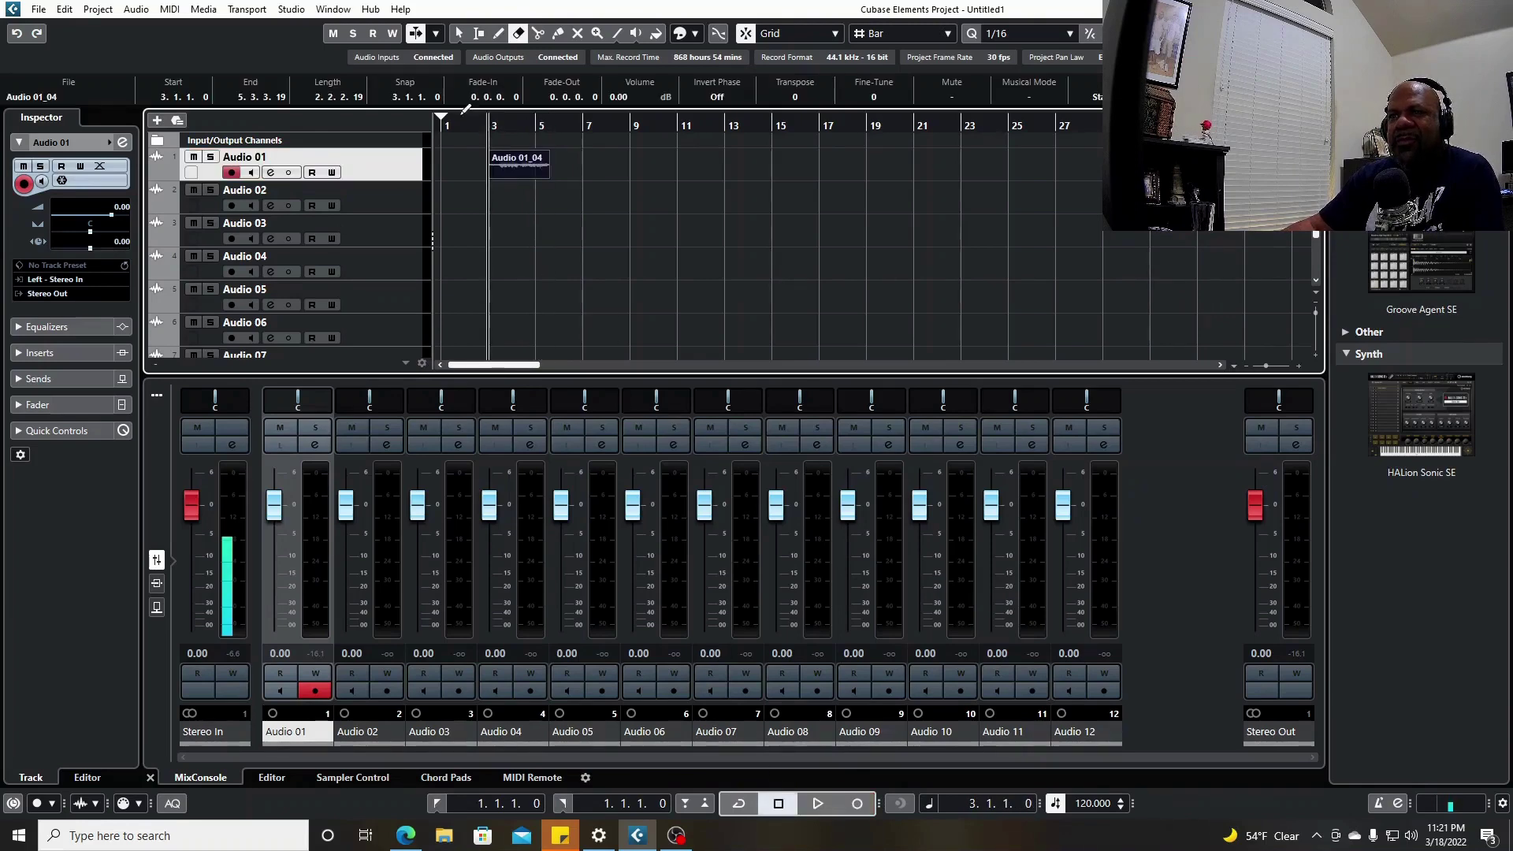